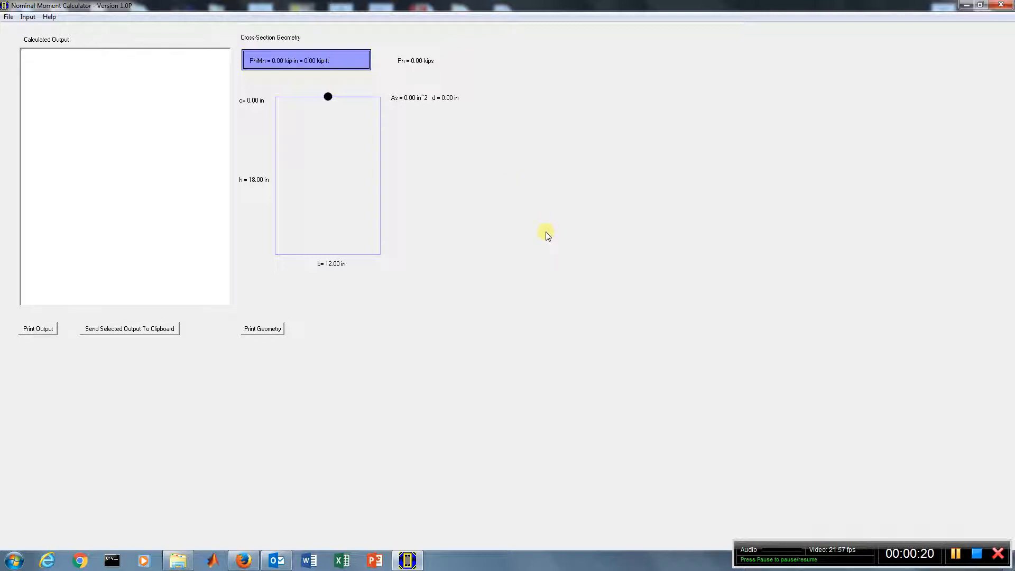
Look over the project information form and dismiss it.
{"action": "left_click", "coordinate": [29, 17]}
{"action": "left_click", "coordinate": [33, 30]}
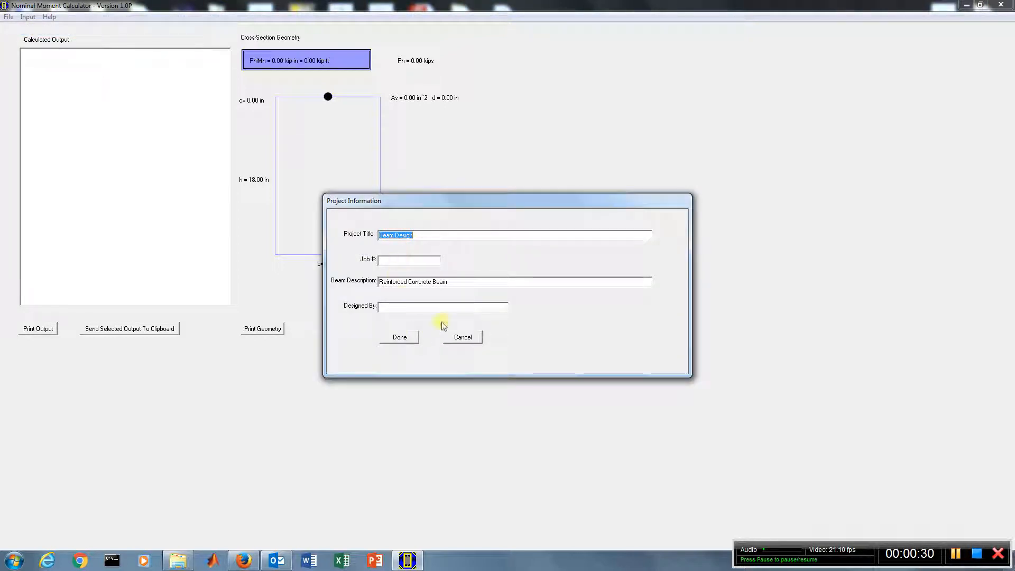
{"action": "left_click", "coordinate": [472, 339]}
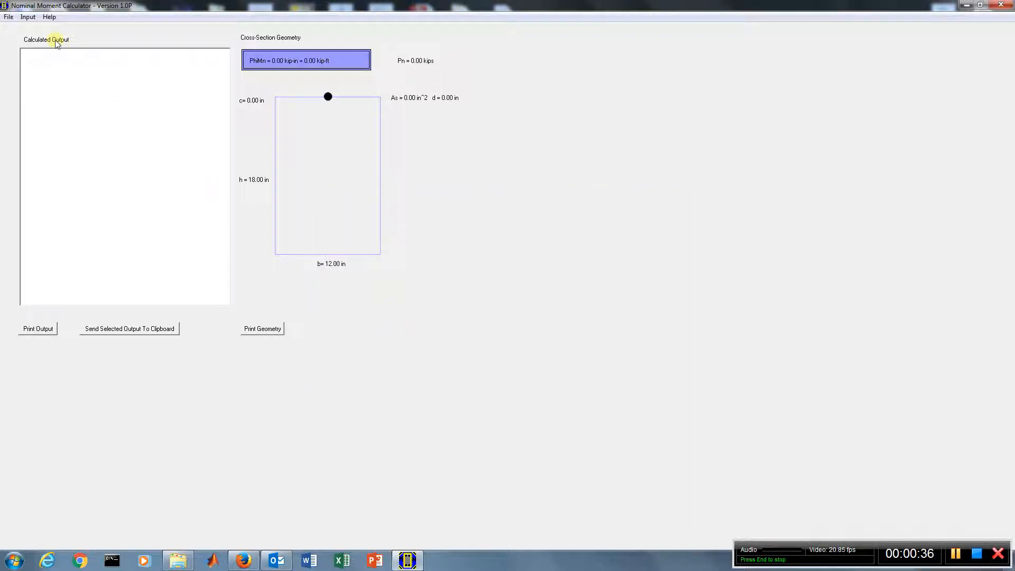
Define the beam geometry with one steel layer, As 2 in² at d 15.5 in, and a section width b of 14 in.
{"action": "left_click", "coordinate": [28, 17]}
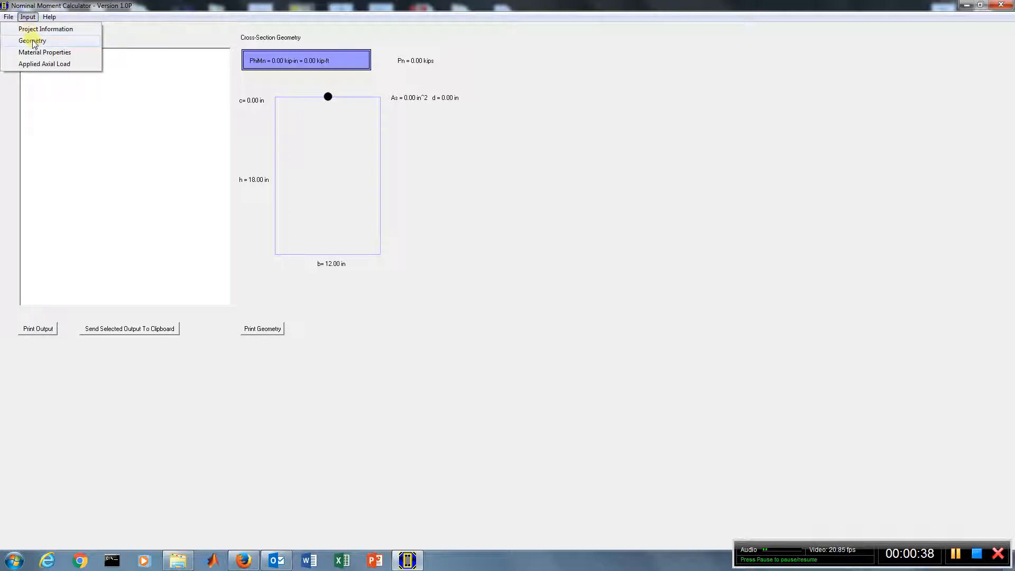
{"action": "left_click", "coordinate": [33, 41]}
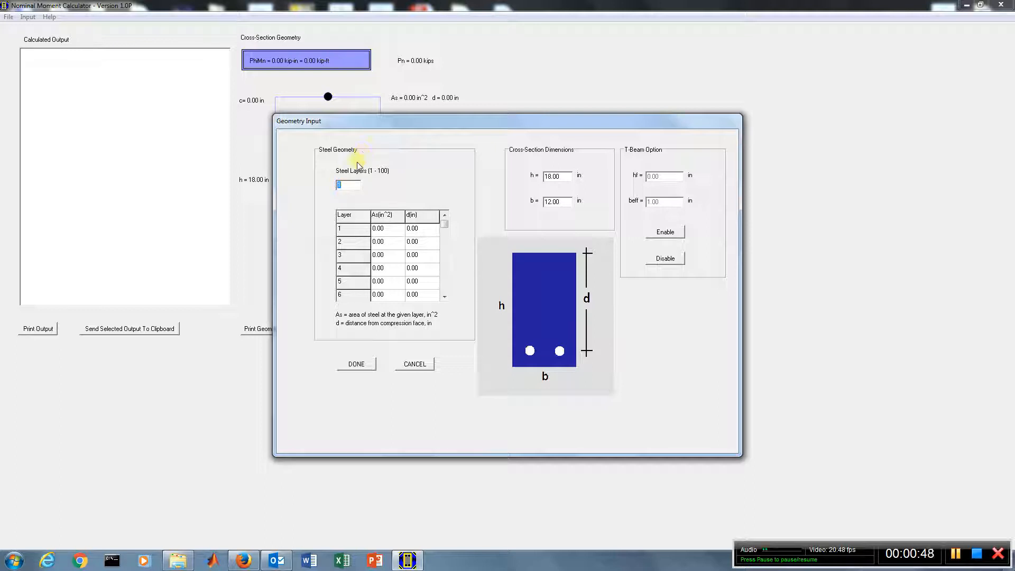
{"action": "left_click", "coordinate": [379, 231]}
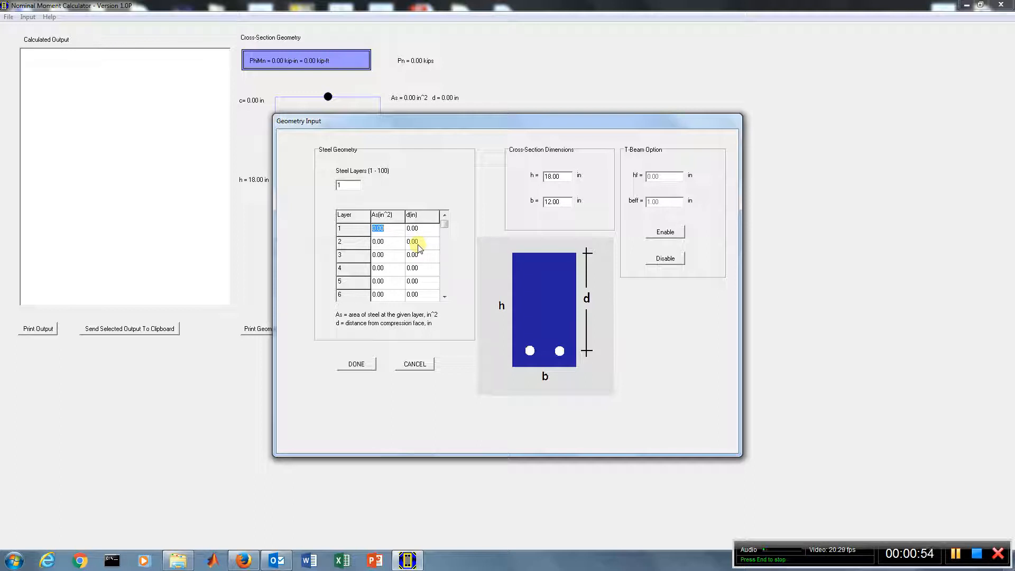
{"action": "type", "text": "2"}
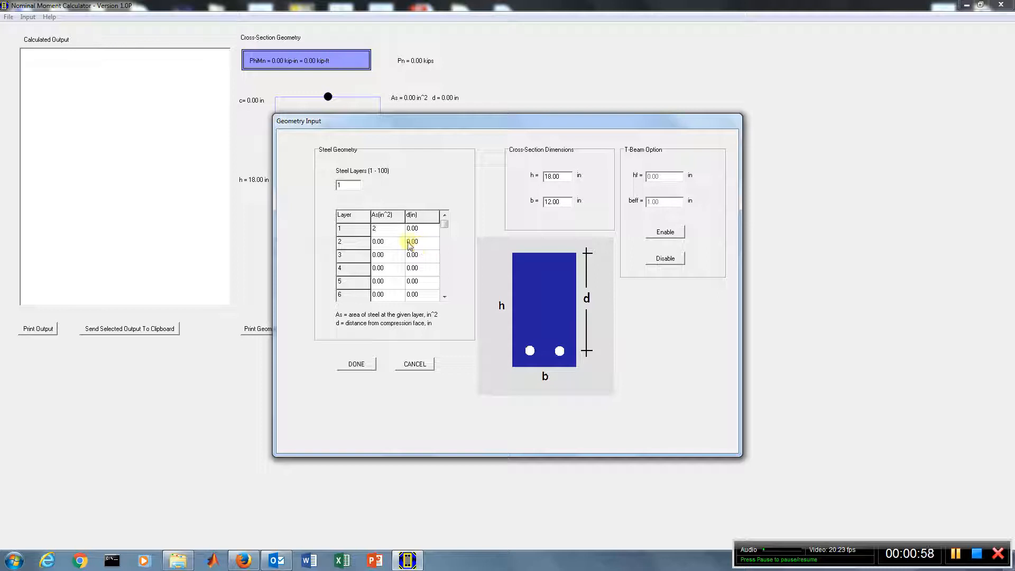
{"action": "left_click", "coordinate": [413, 231]}
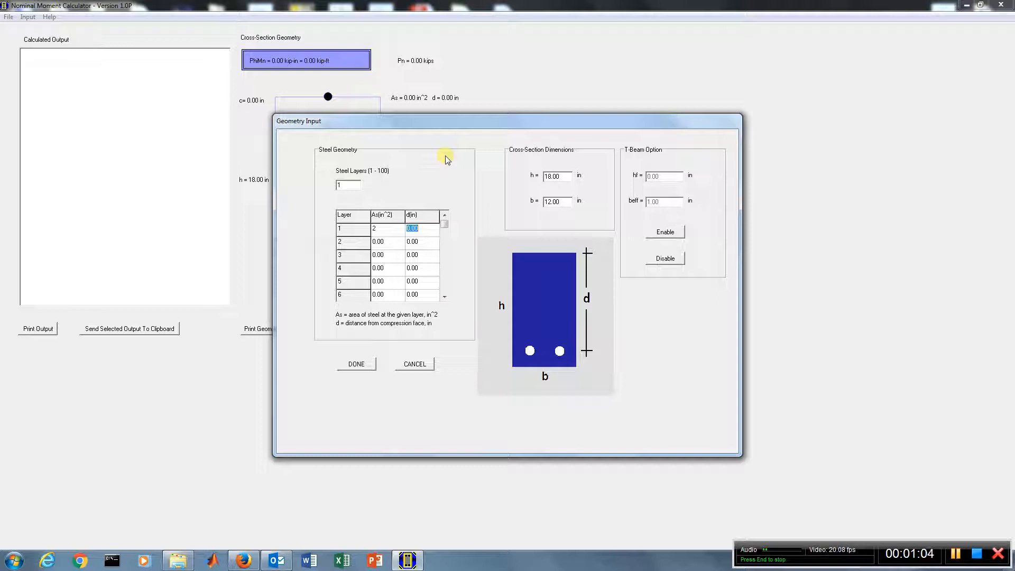
{"action": "type", "text": "15.5"}
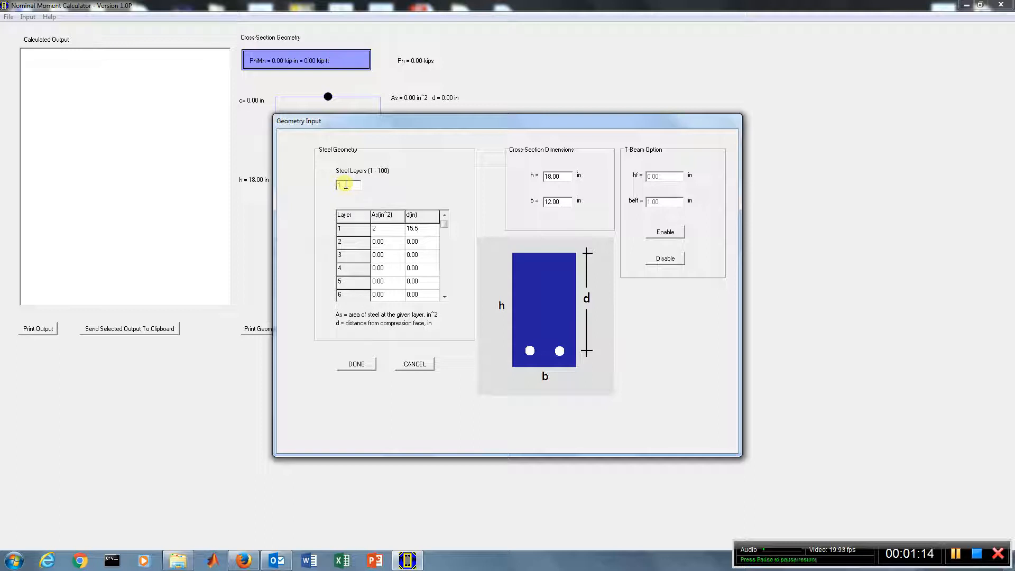
{"action": "left_click", "coordinate": [553, 176]}
{"action": "left_click", "coordinate": [356, 365]}
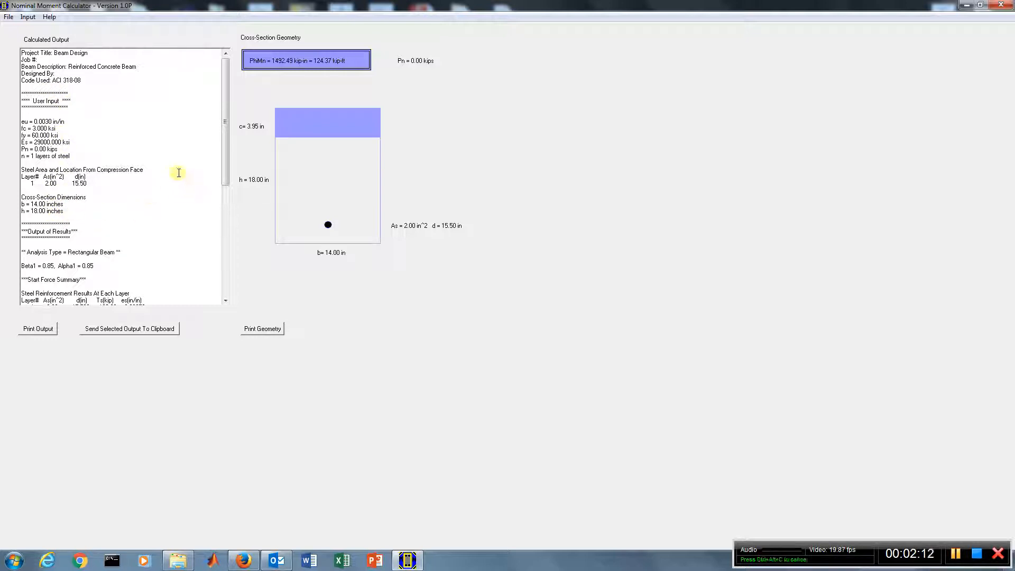
Set the concrete strength f'c to 4.00 ksi in the material properties and recalculate the beam.
{"action": "left_click_drag", "start_coordinate": [224, 120], "coordinate": [227, 200]}
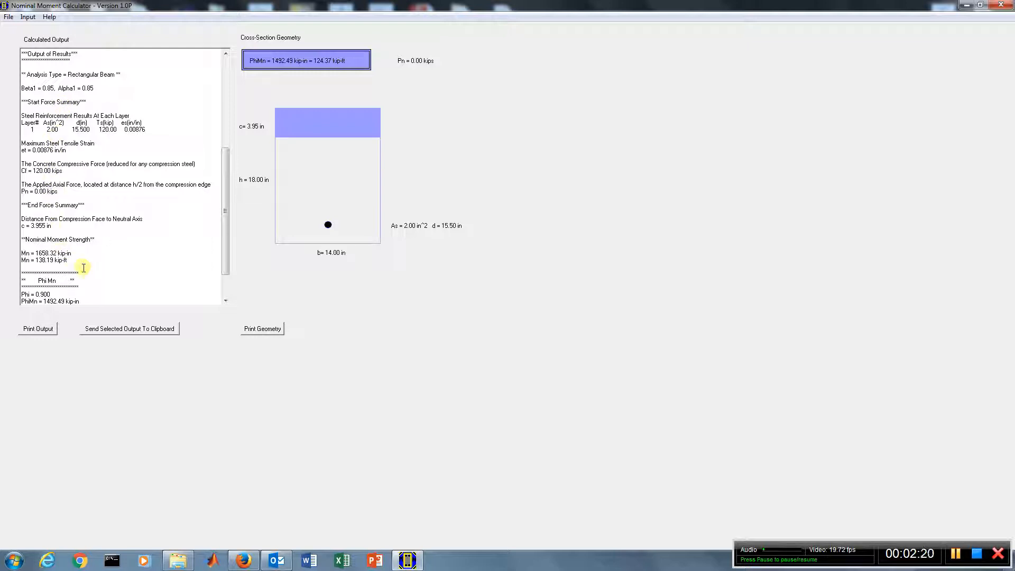
{"action": "left_click_drag", "start_coordinate": [224, 227], "coordinate": [227, 268]}
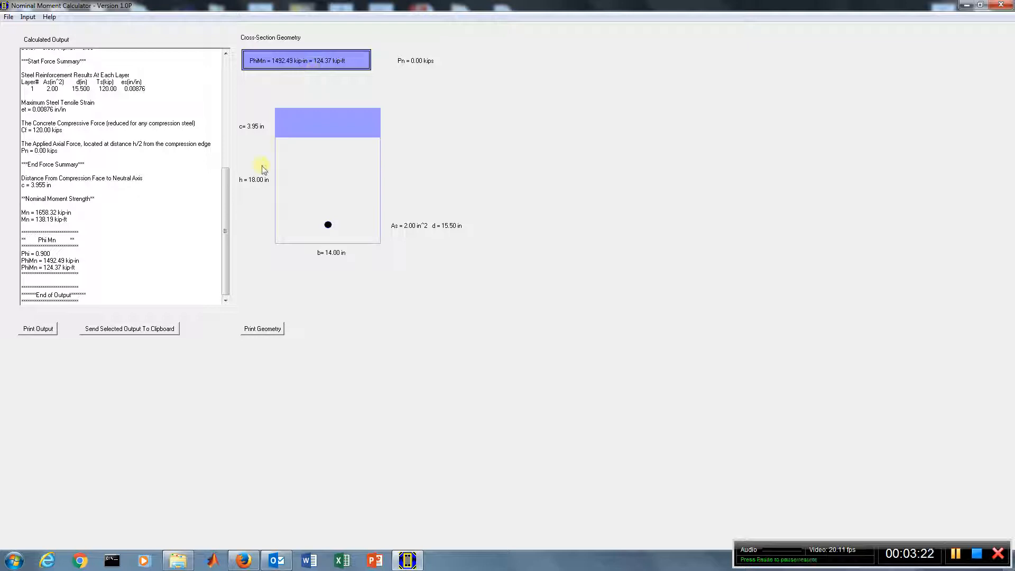
{"action": "left_click_drag", "start_coordinate": [226, 227], "coordinate": [226, 106]}
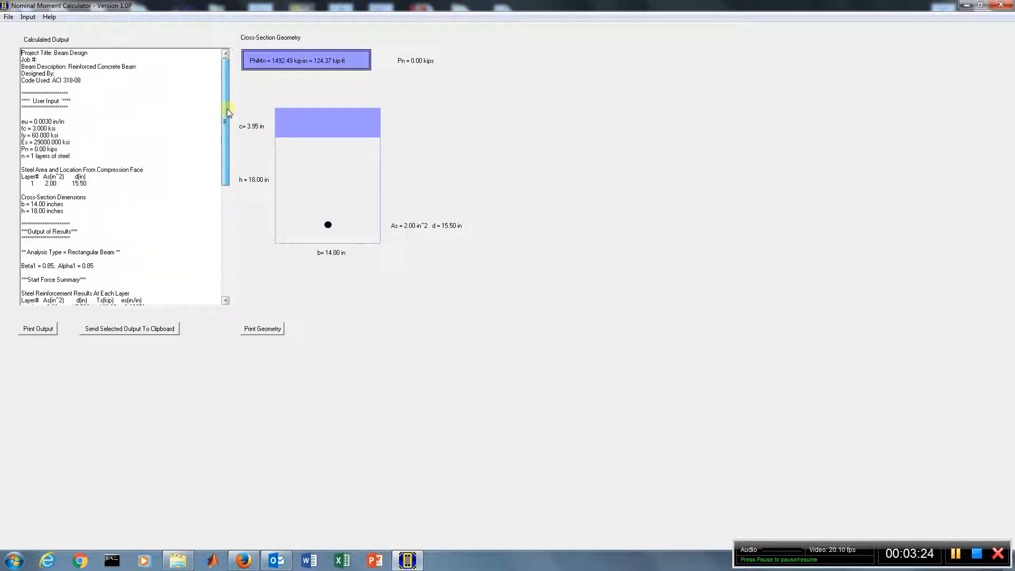
{"action": "left_click", "coordinate": [28, 17]}
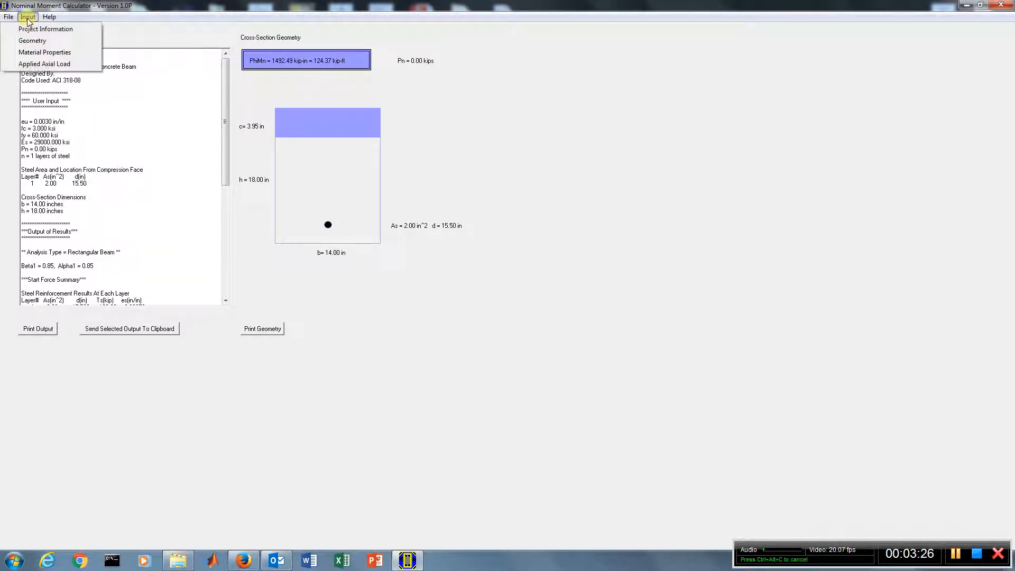
{"action": "left_click", "coordinate": [36, 57]}
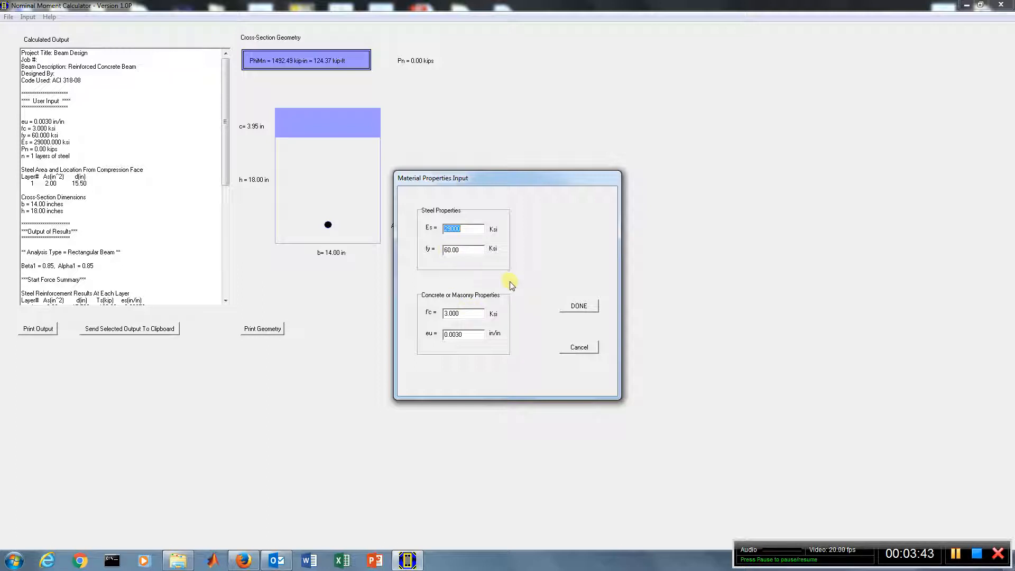
{"action": "left_click", "coordinate": [452, 313]}
{"action": "left_click", "coordinate": [461, 314]}
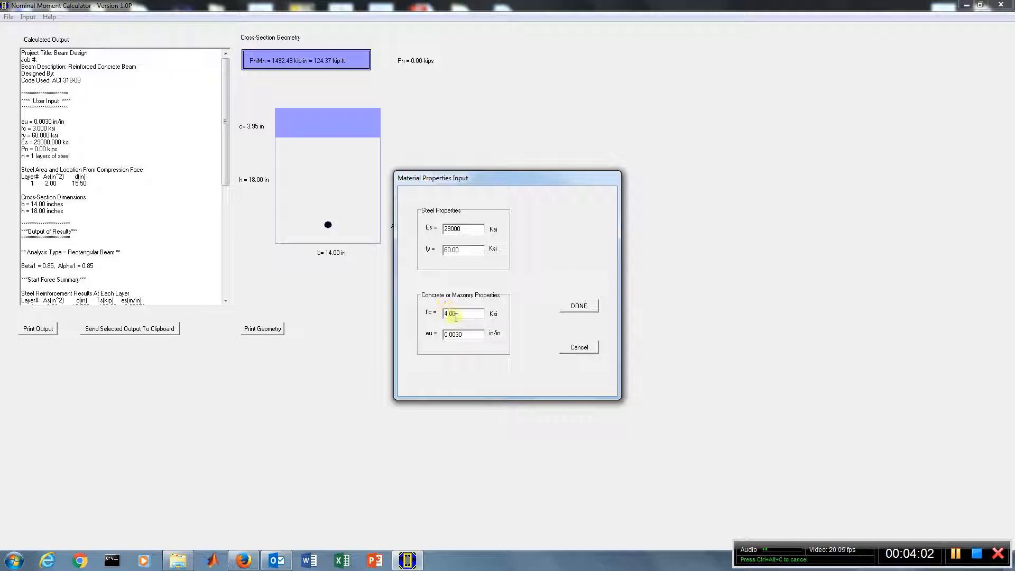
{"action": "left_click", "coordinate": [452, 314]}
{"action": "left_click", "coordinate": [585, 308]}
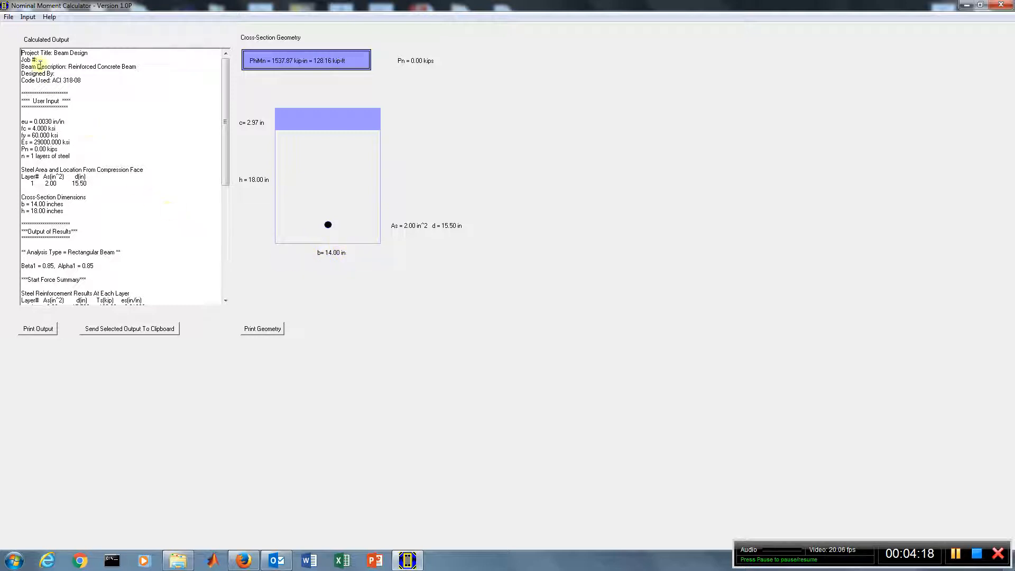
Increase the steel layers to 2 and give layer 2 an area of 2 in² at d 13 in.
{"action": "left_click", "coordinate": [28, 18]}
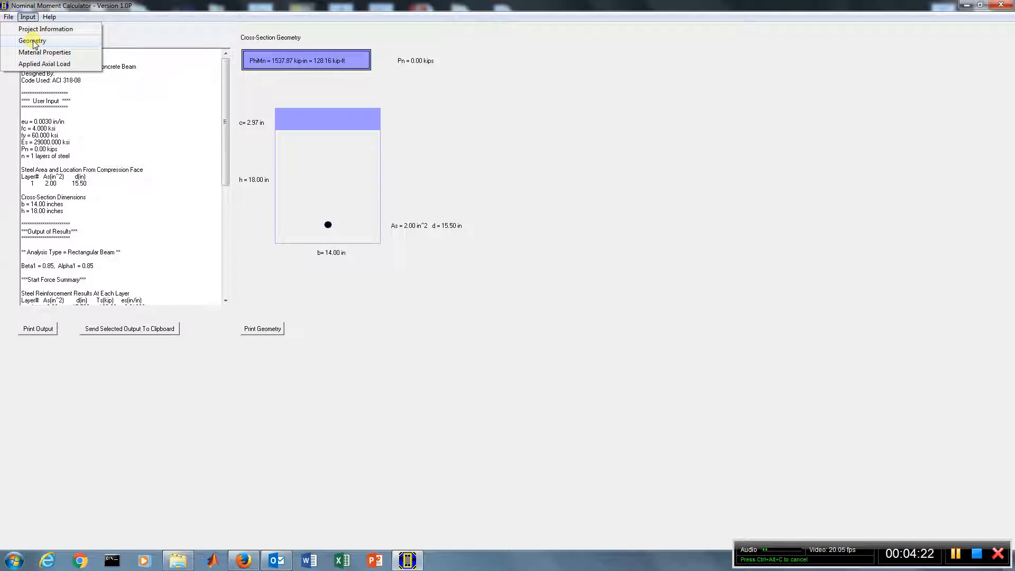
{"action": "left_click", "coordinate": [32, 41]}
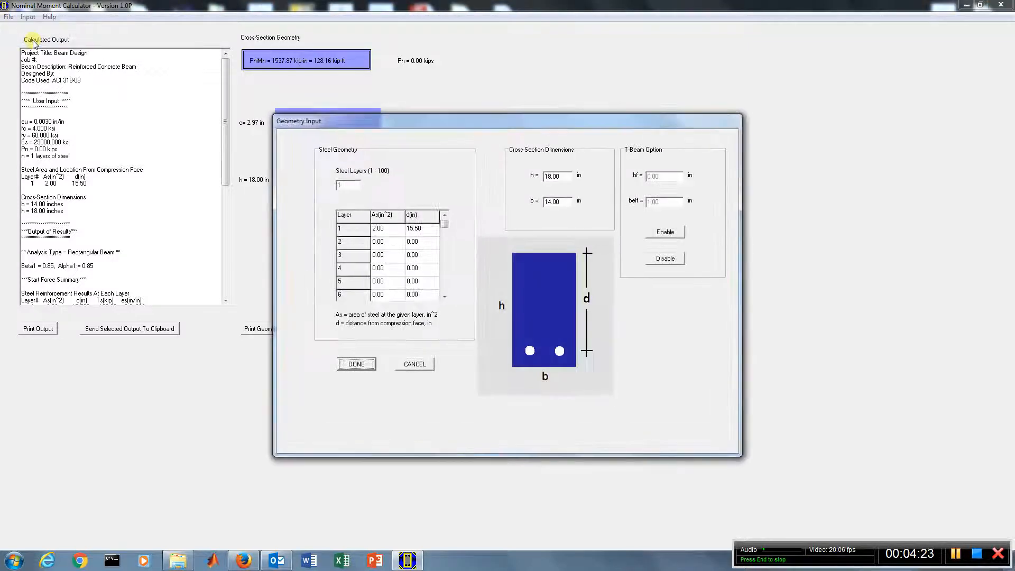
{"action": "left_click", "coordinate": [347, 184]}
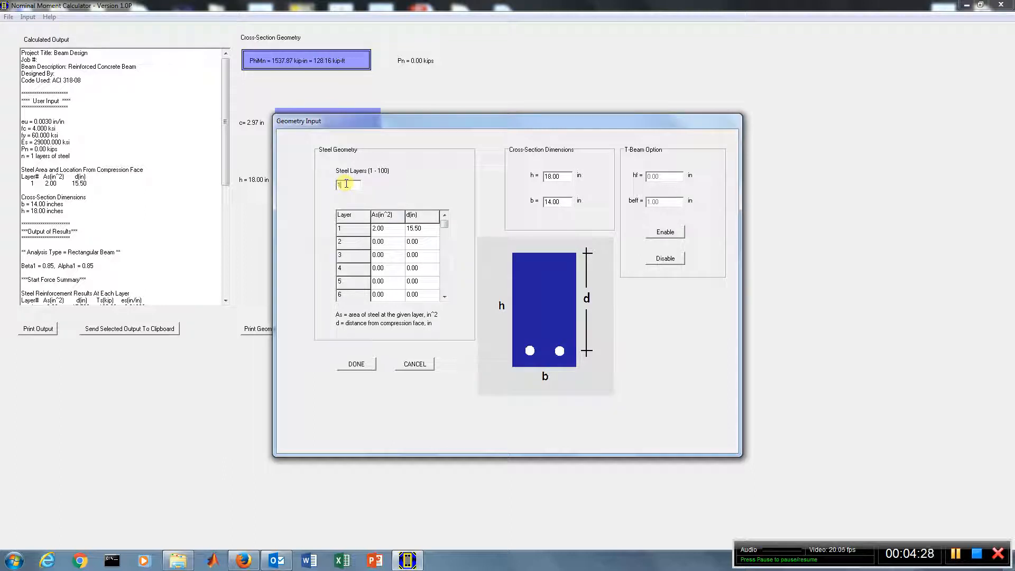
{"action": "type", "text": "2"}
{"action": "left_click", "coordinate": [380, 244]}
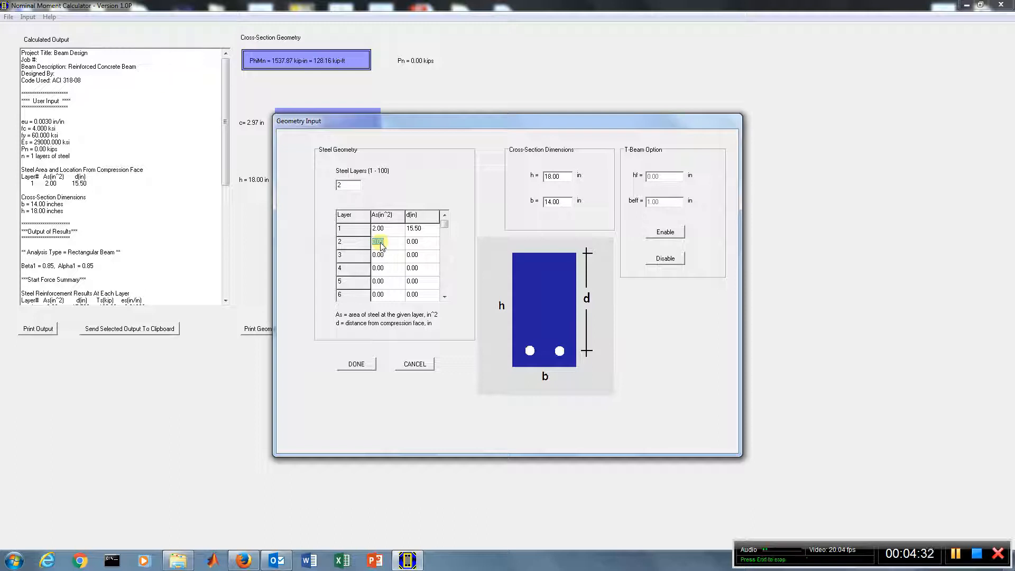
{"action": "type", "text": "2"}
{"action": "left_click", "coordinate": [419, 244]}
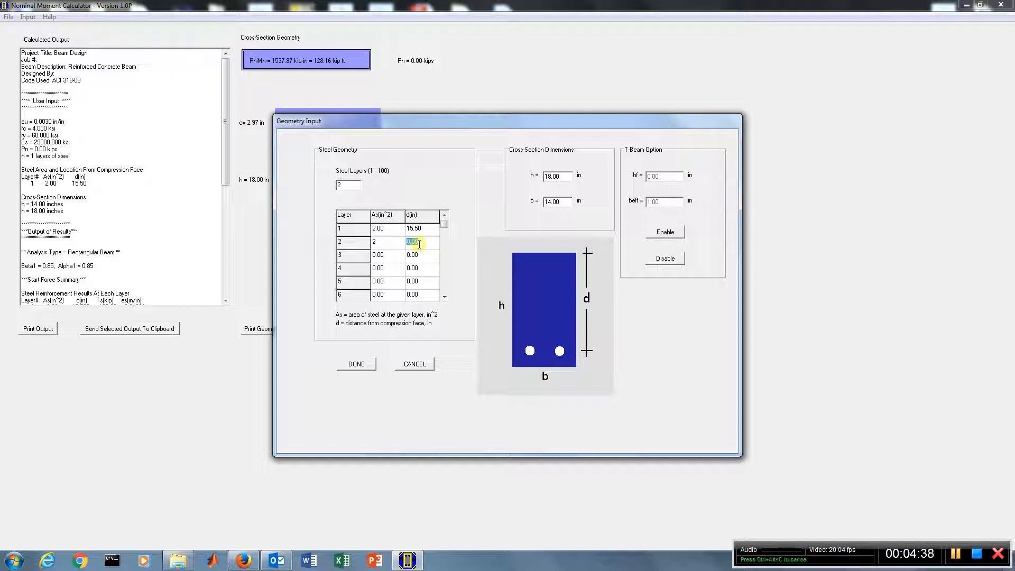
{"action": "type", "text": "13"}
{"action": "left_click", "coordinate": [360, 364]}
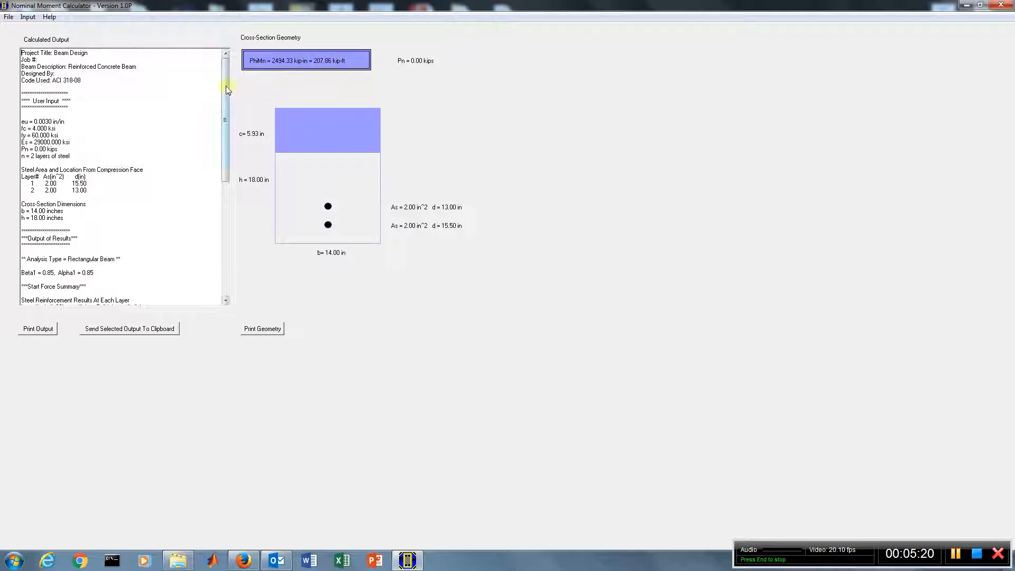
Enable the T-beam option in the geometry with flange thickness hf 4.00 in and effective width beff 40 in.
{"action": "left_click_drag", "start_coordinate": [226, 85], "coordinate": [52, 259]}
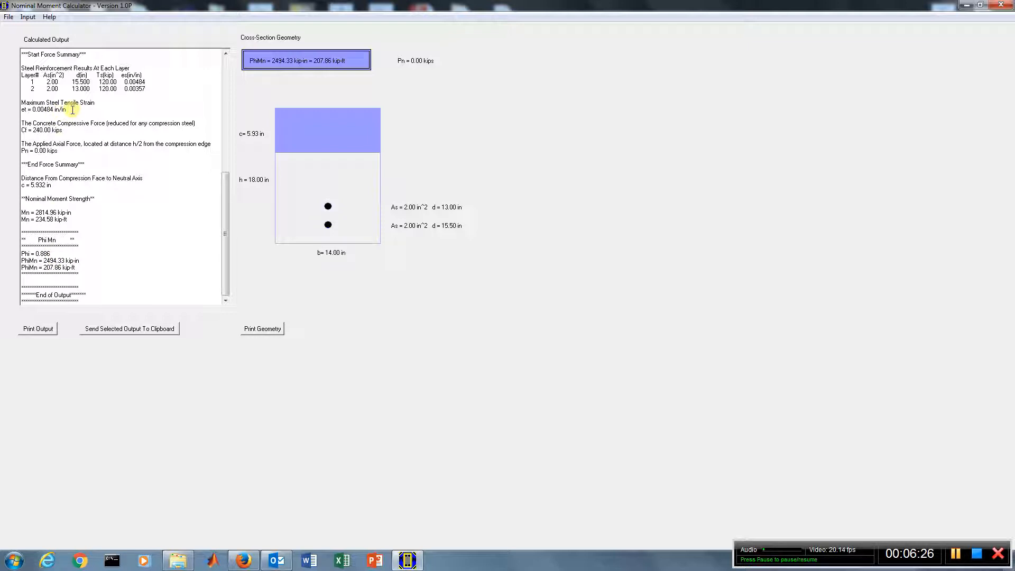
{"action": "scroll", "coordinate": [220, 194], "scroll_direction": "up", "scroll_amount": 2}
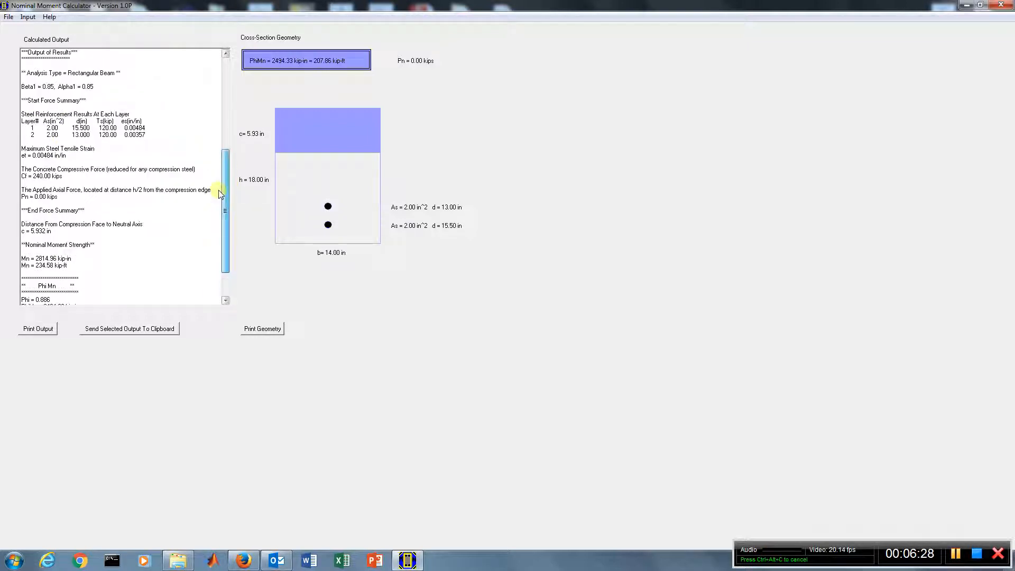
{"action": "left_click_drag", "start_coordinate": [220, 194], "coordinate": [222, 90]}
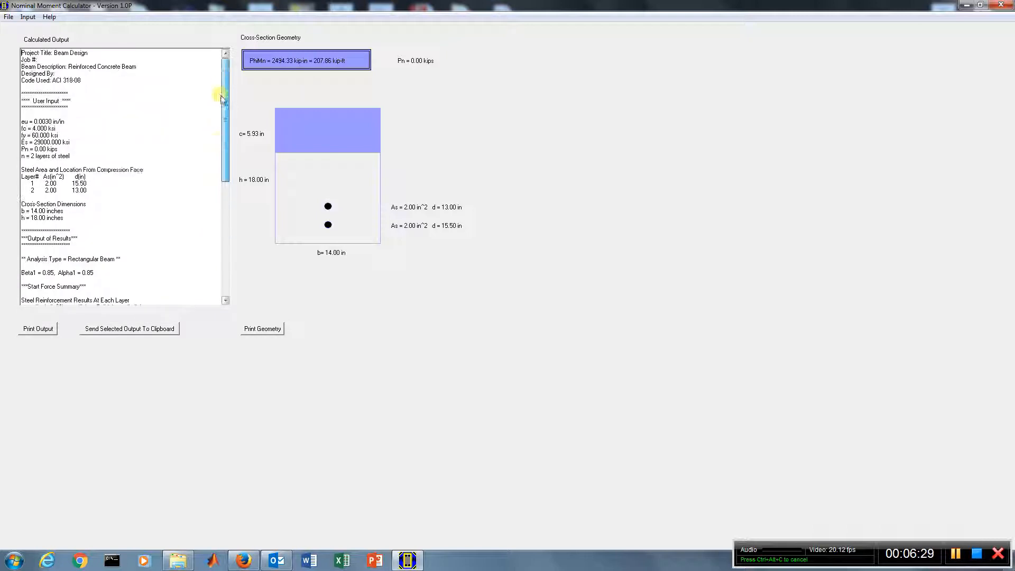
{"action": "left_click", "coordinate": [28, 17]}
{"action": "left_click", "coordinate": [33, 40]}
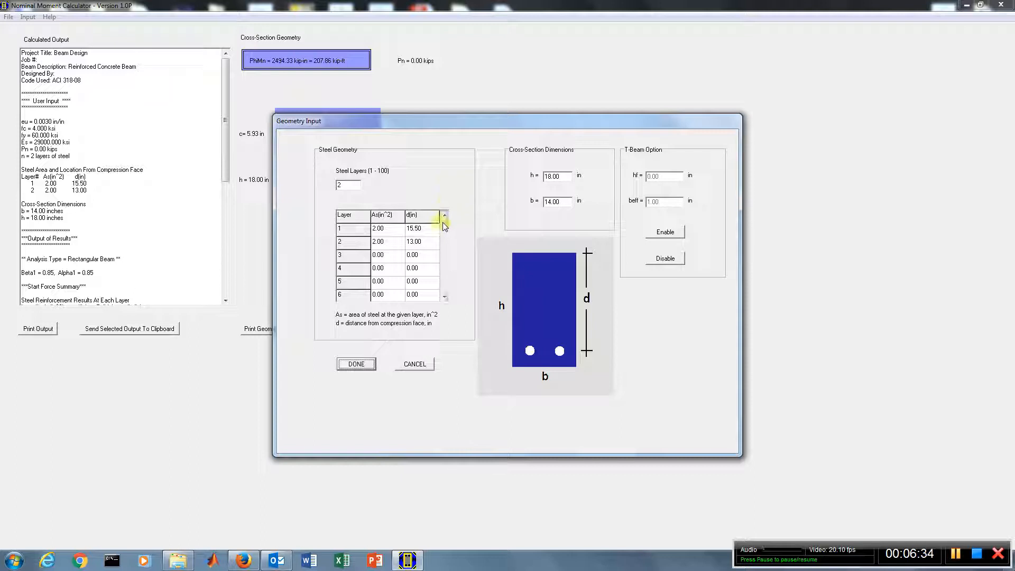
{"action": "left_click", "coordinate": [667, 231]}
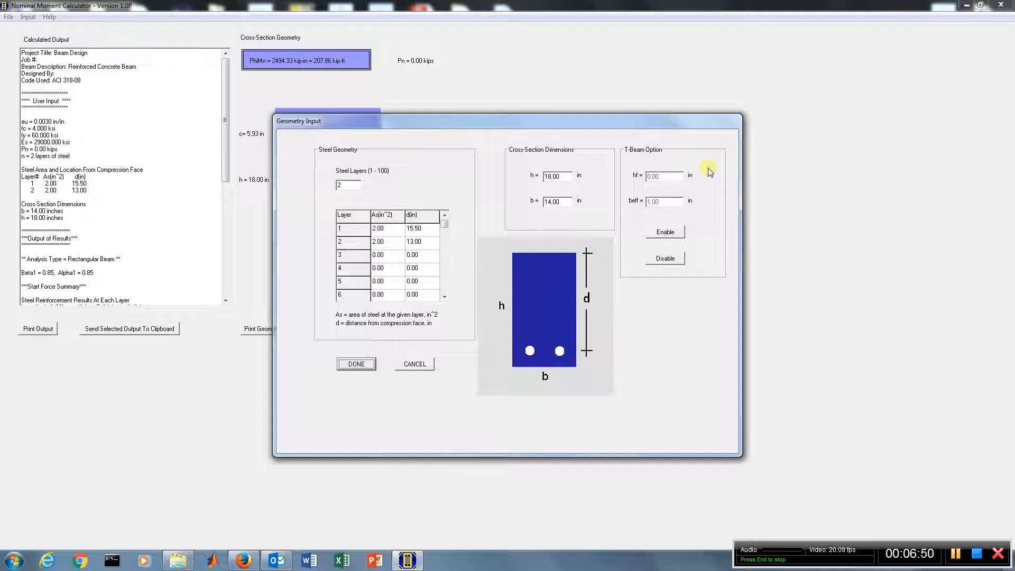
{"action": "left_click", "coordinate": [667, 234]}
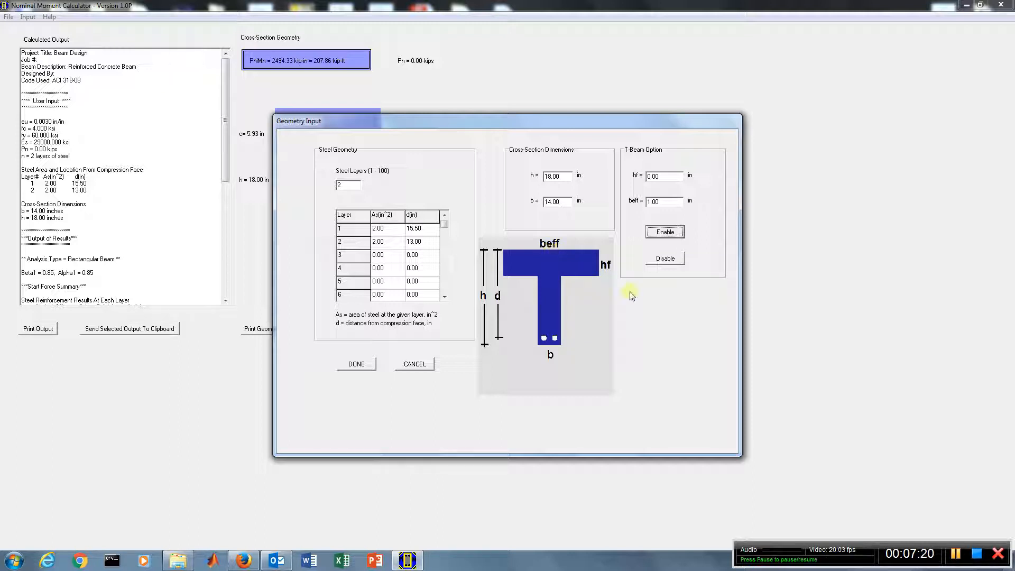
{"action": "left_click", "coordinate": [649, 177]}
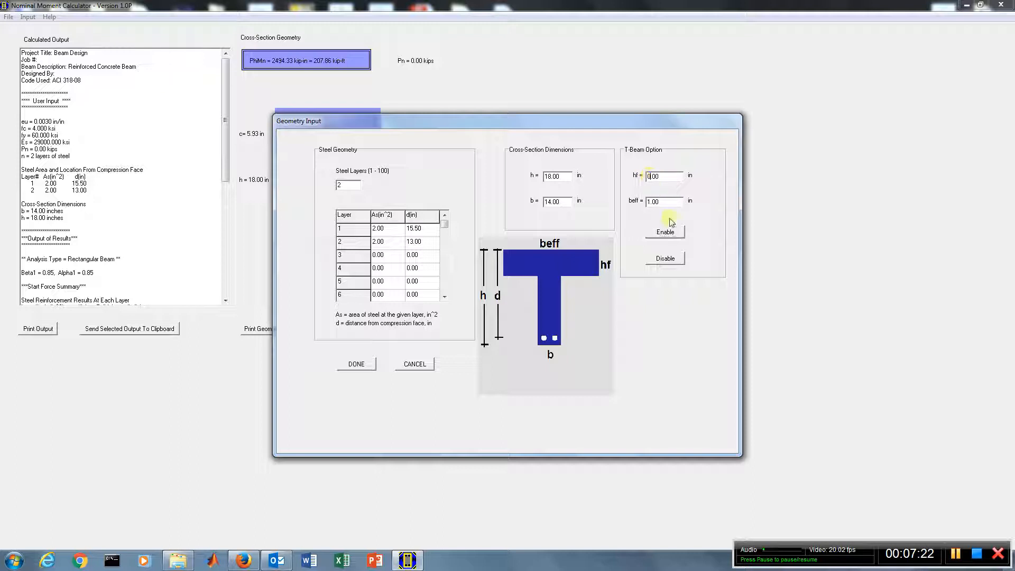
{"action": "left_click", "coordinate": [648, 202]}
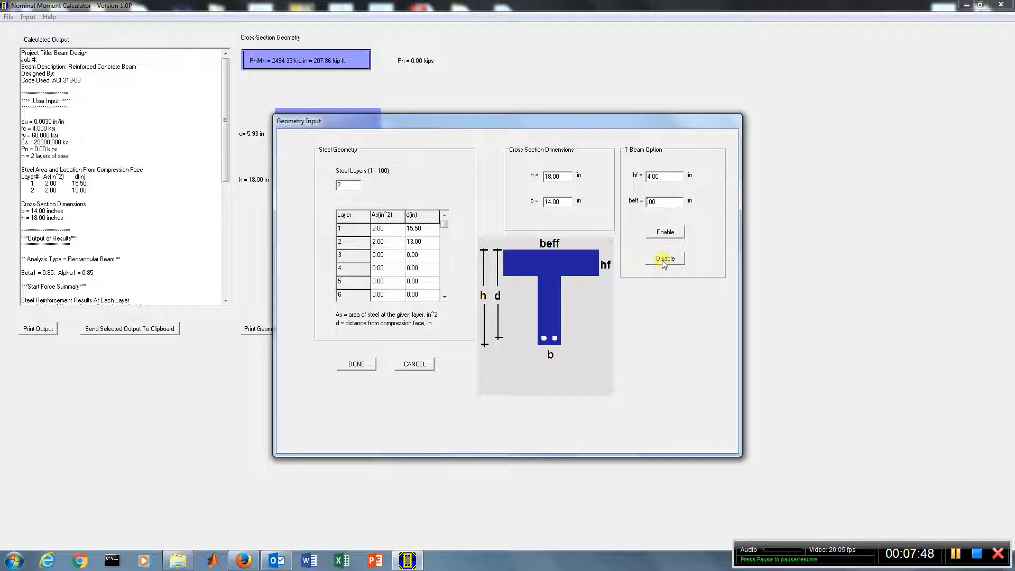
{"action": "type", "text": "40"}
{"action": "left_click", "coordinate": [357, 364]}
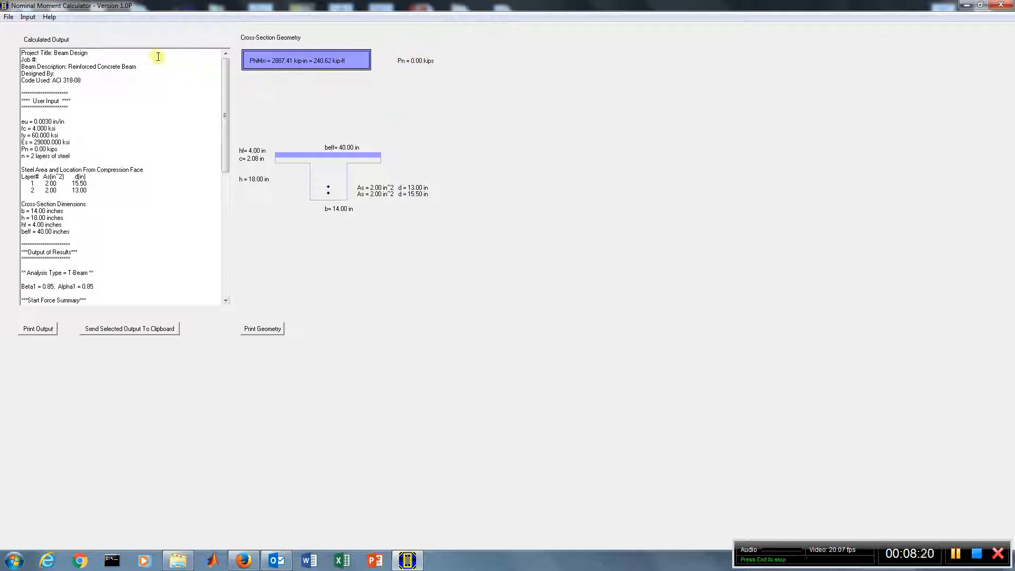
Look at the applied axial load input for Pn and dismiss it.
{"action": "left_click", "coordinate": [27, 17]}
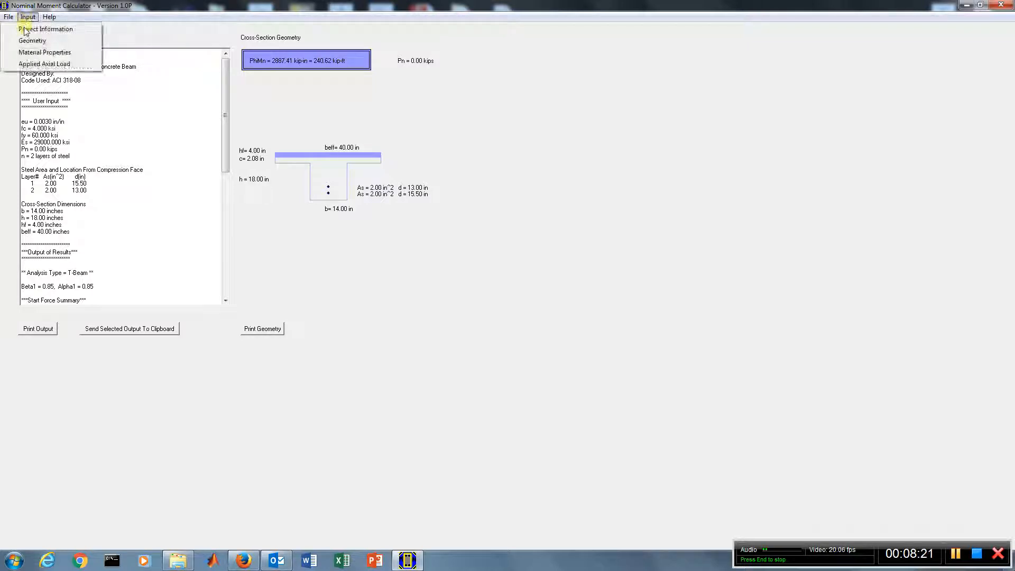
{"action": "left_click", "coordinate": [35, 64]}
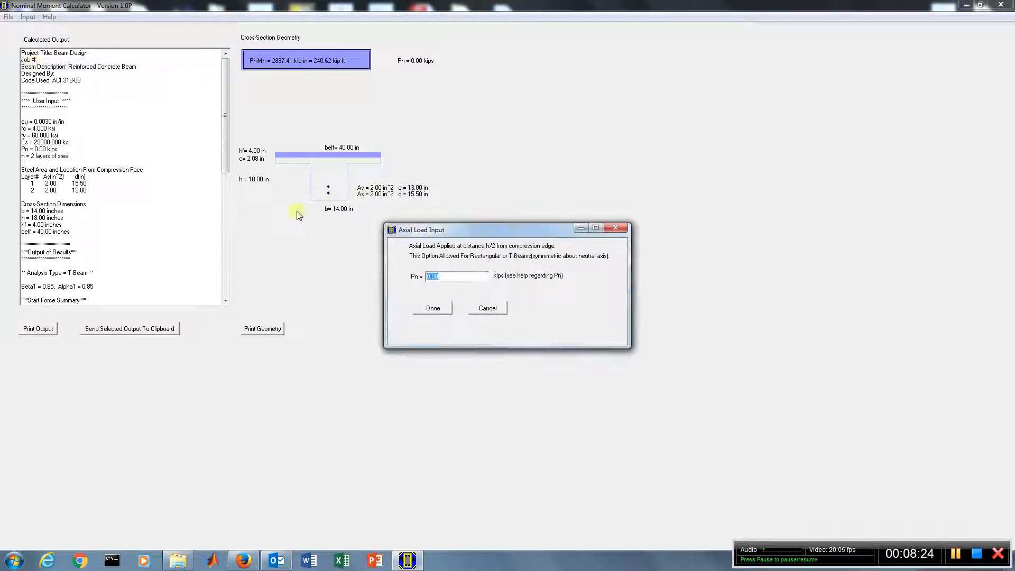
{"action": "left_click", "coordinate": [497, 311]}
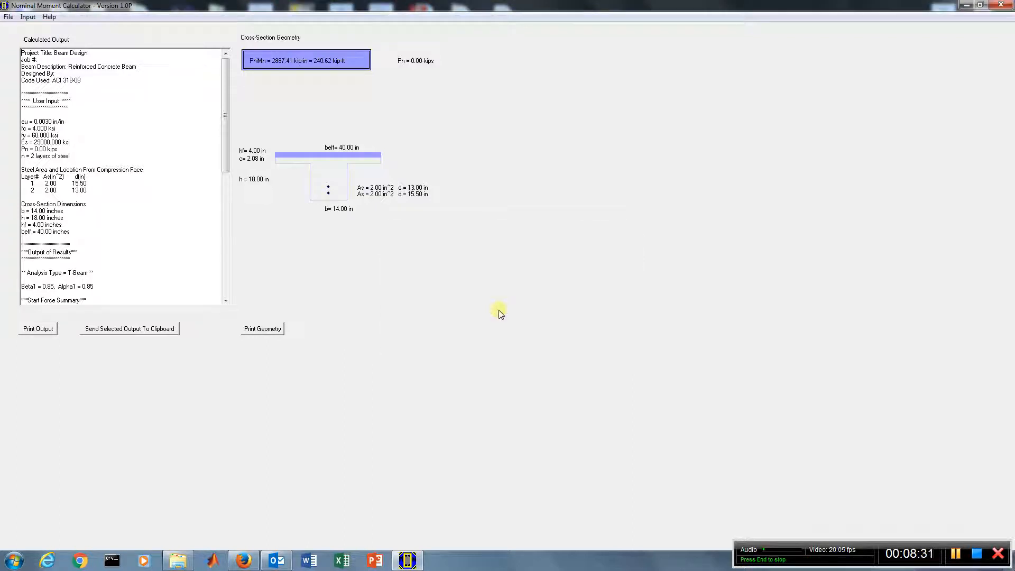
{"action": "left_click", "coordinate": [9, 17]}
{"action": "mouse_move", "coordinate": [28, 17]}
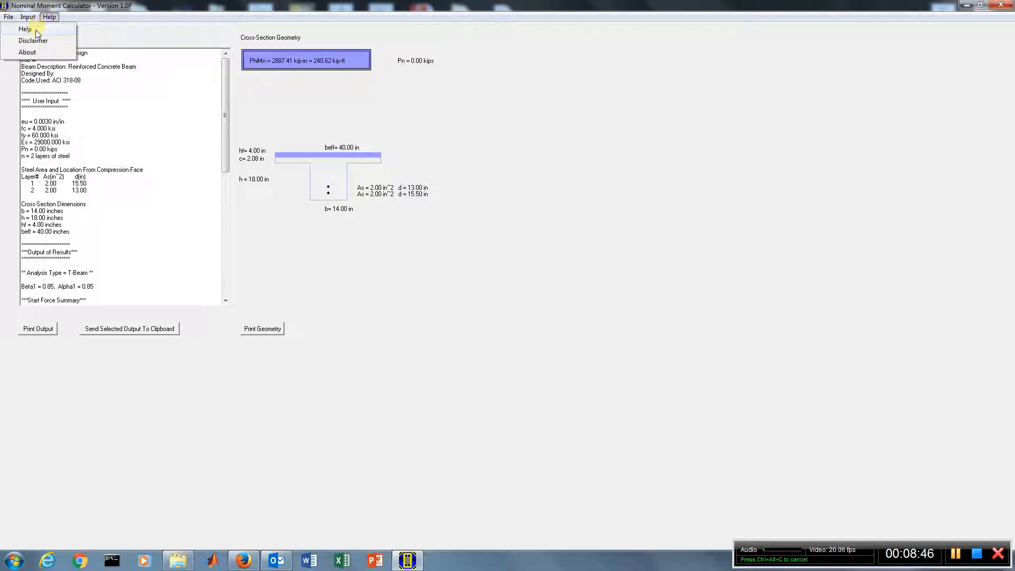
Look through the help documentation that defines the input variables, and close it.
{"action": "left_click", "coordinate": [36, 30]}
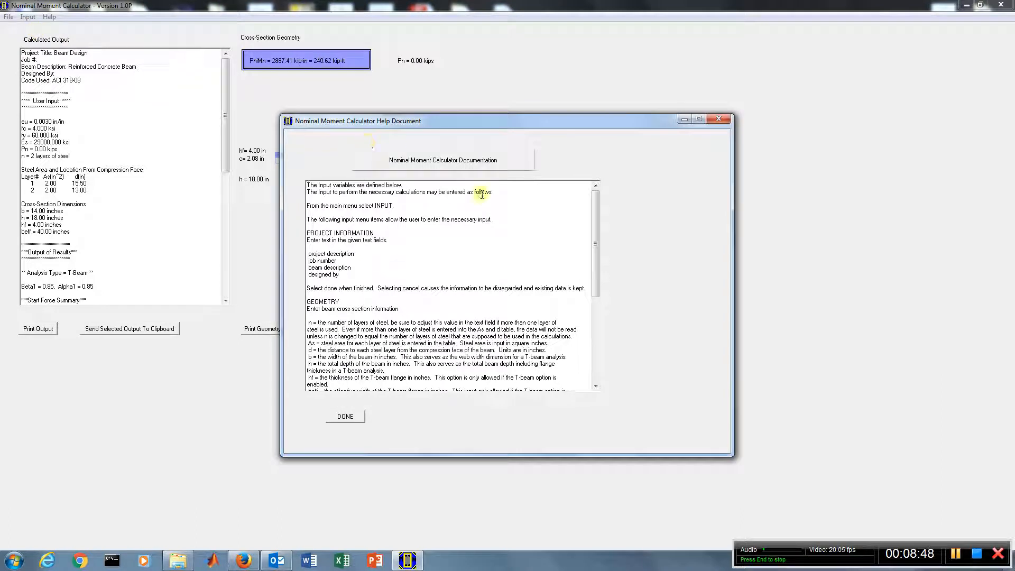
{"action": "mouse_move", "coordinate": [596, 212]}
{"action": "left_mouse_down"}
{"action": "mouse_move", "coordinate": [607, 320]}
{"action": "mouse_move", "coordinate": [587, 210]}
{"action": "left_mouse_up"}
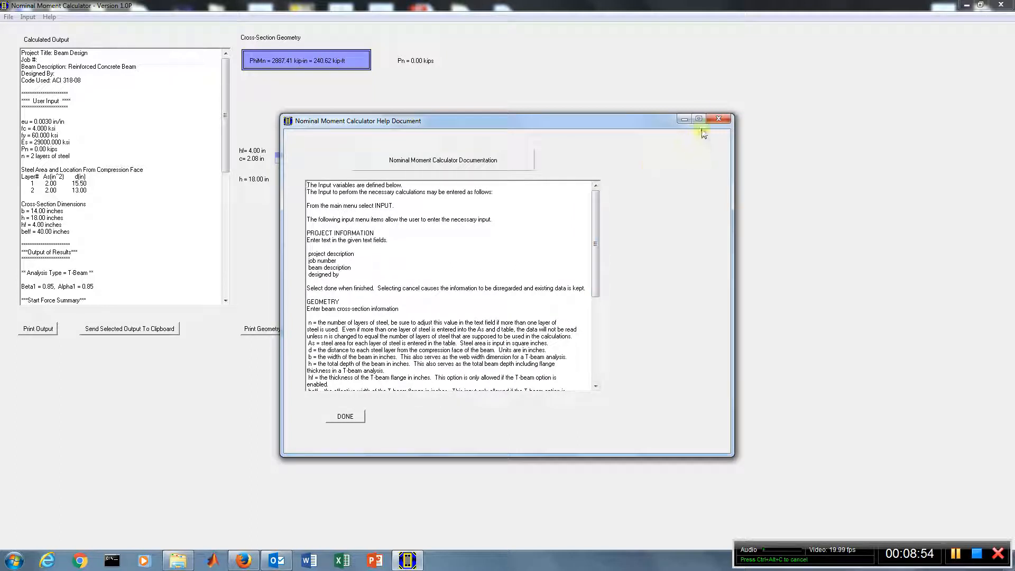
{"action": "left_click", "coordinate": [345, 416]}
Read the disclaimer on the use of the calculator and close it.
{"action": "left_click", "coordinate": [50, 17]}
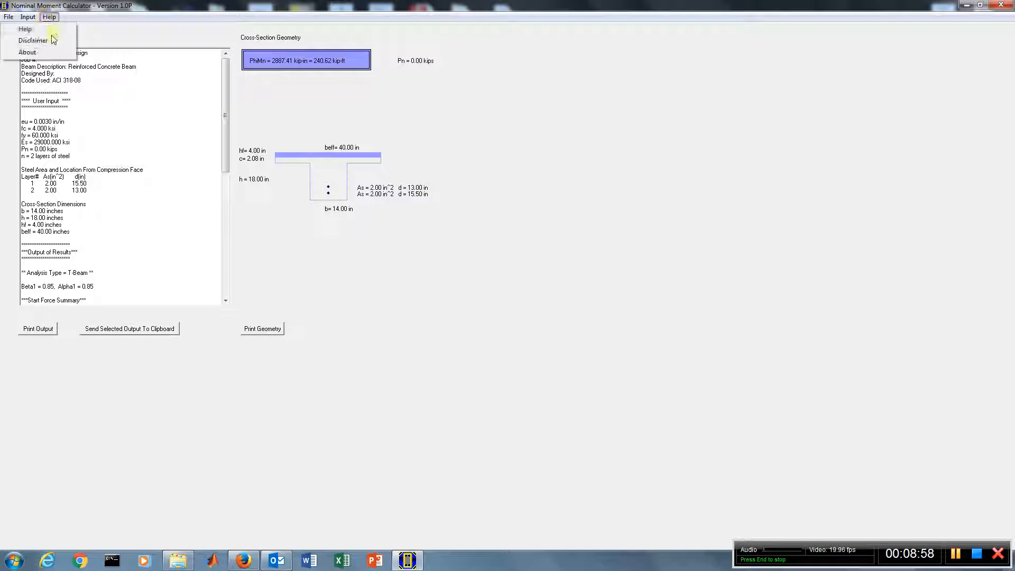
{"action": "left_click", "coordinate": [32, 40]}
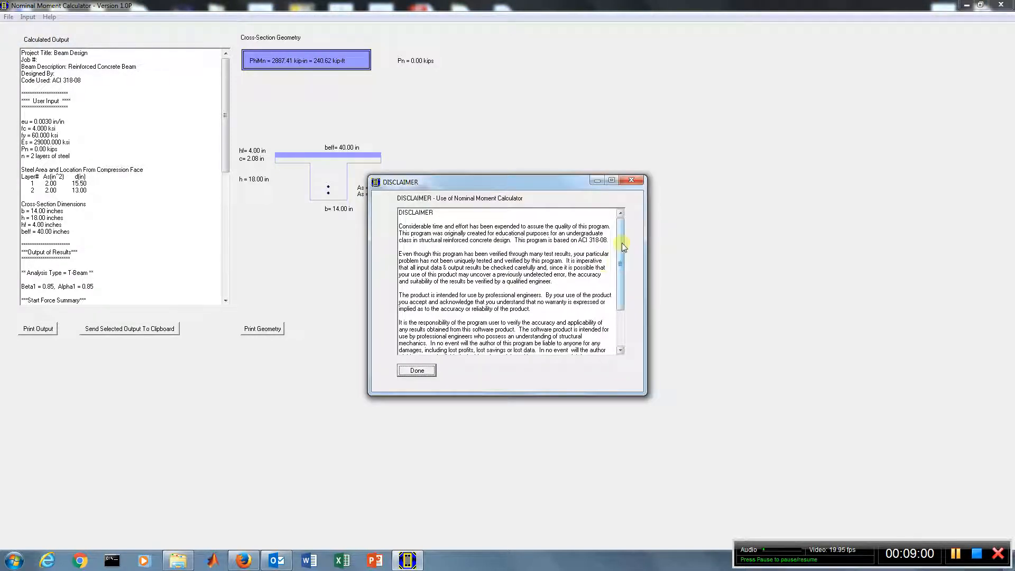
{"action": "mouse_move", "coordinate": [623, 244]}
{"action": "left_mouse_down"}
{"action": "mouse_move", "coordinate": [627, 300]}
{"action": "mouse_move", "coordinate": [622, 236]}
{"action": "left_mouse_up"}
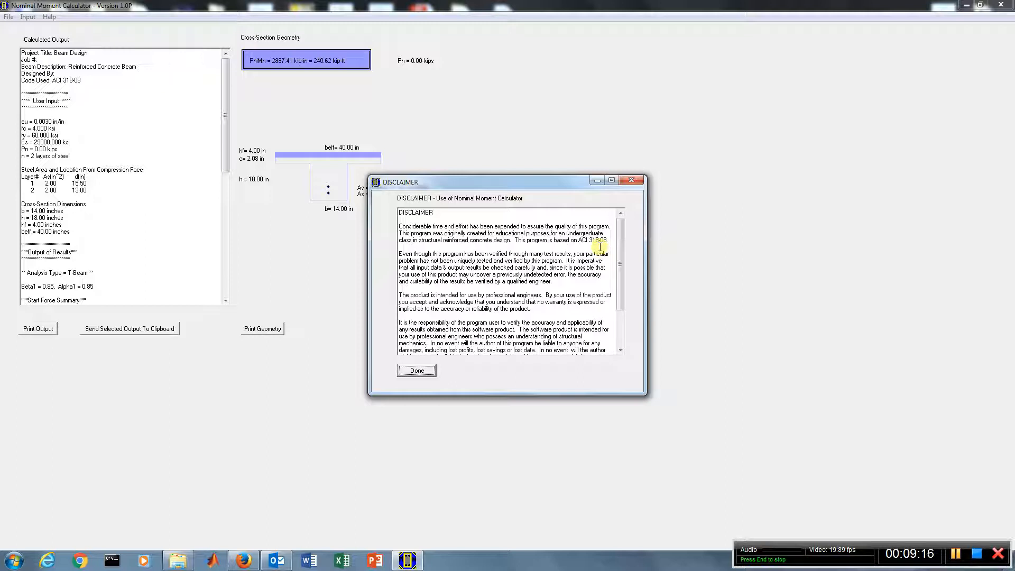
{"action": "left_click", "coordinate": [419, 370]}
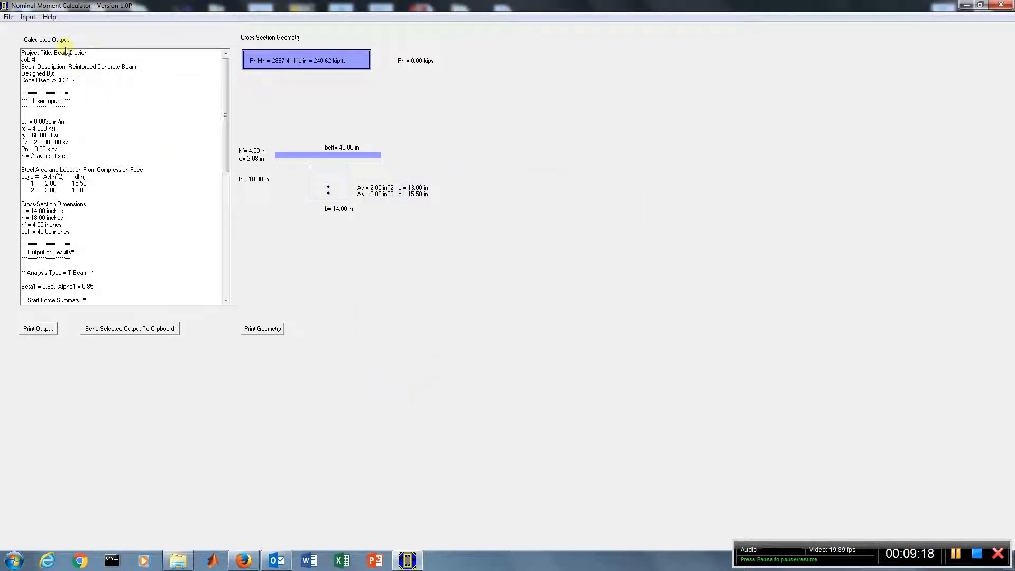
View the program's version and copyright information and close it.
{"action": "left_click", "coordinate": [49, 16]}
{"action": "left_click", "coordinate": [34, 51]}
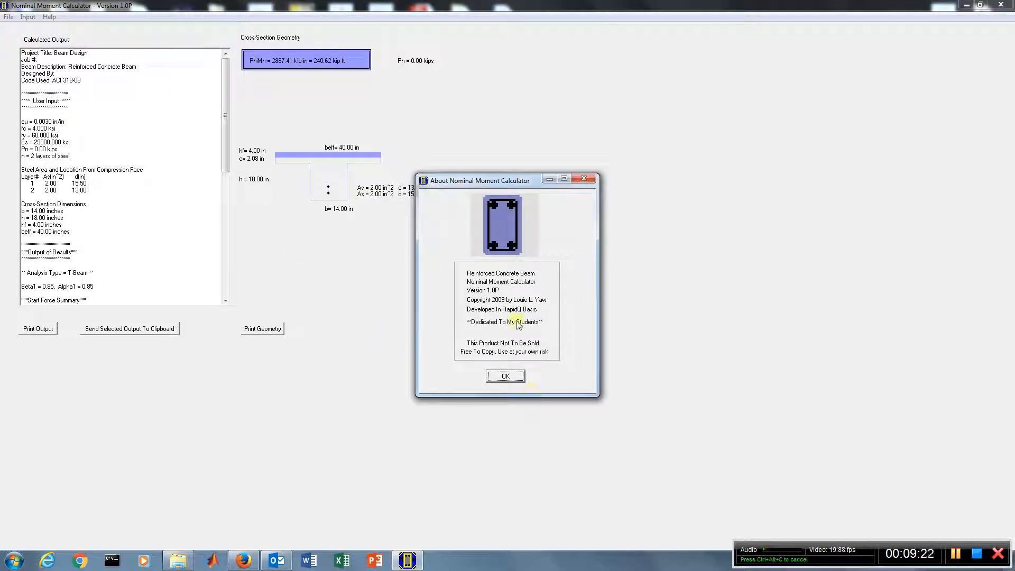
{"action": "left_click", "coordinate": [584, 179]}
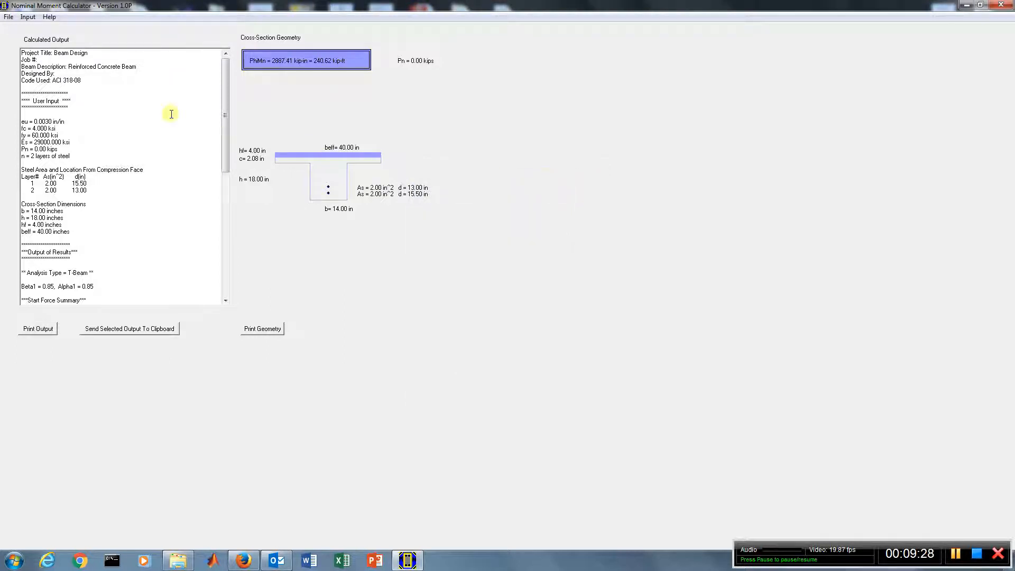